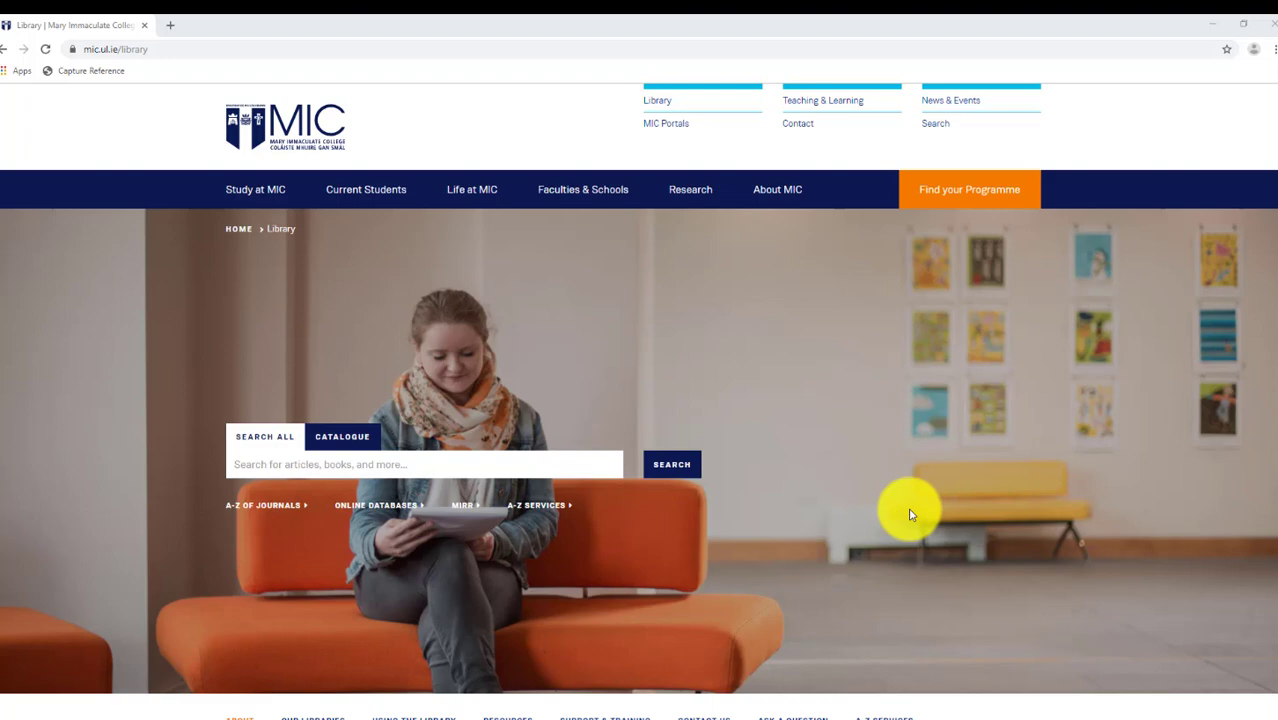
# Step: Scroll down the MIC Library home page past the campus libraries introduction
pyautogui.scroll(-1, 908, 512)
pyautogui.scroll(-2, 908, 512)
pyautogui.scroll(-1, 908, 512)
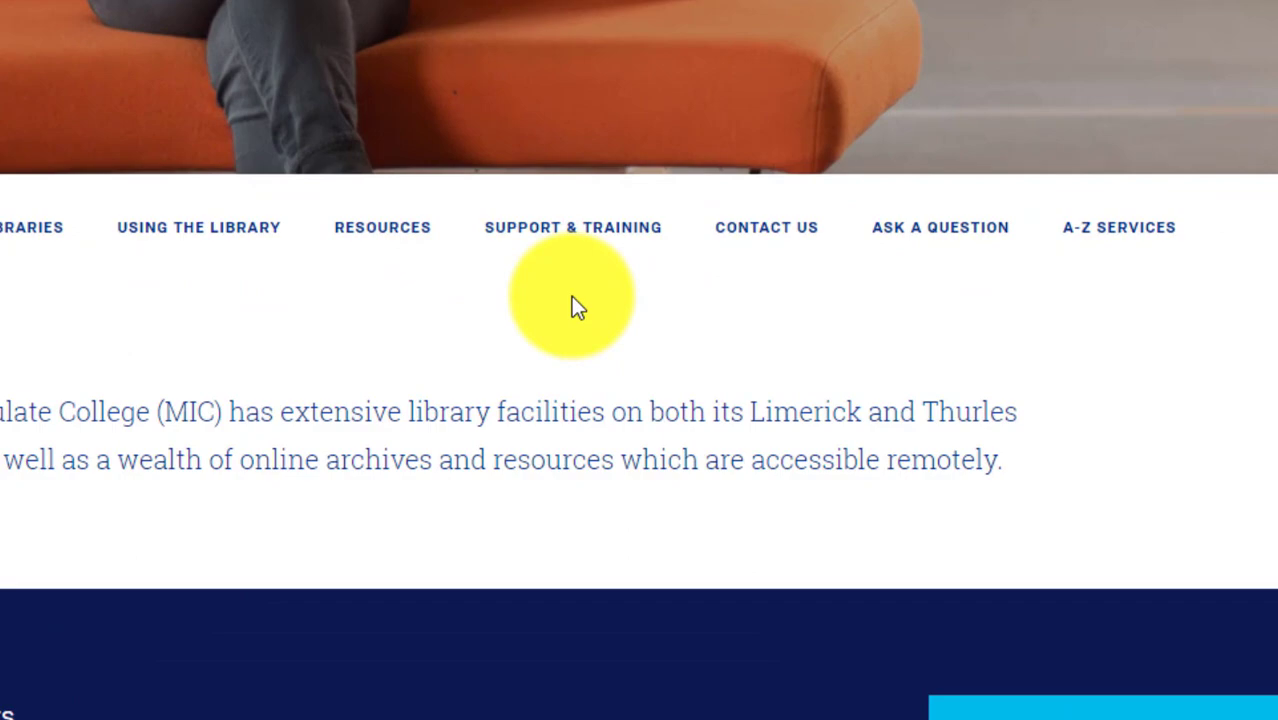
# Step: Open the Support & Training page and scroll down to its service cards
pyautogui.click(558, 230)
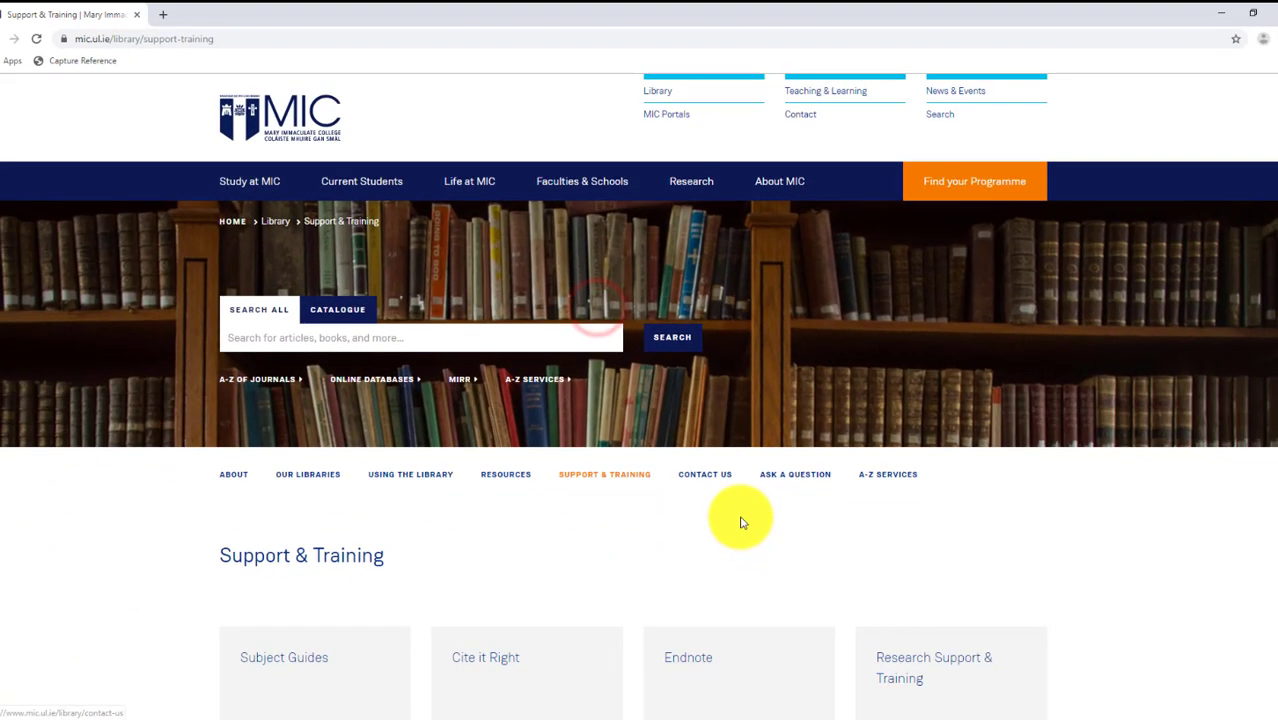
pyautogui.scroll(-1, 741, 522)
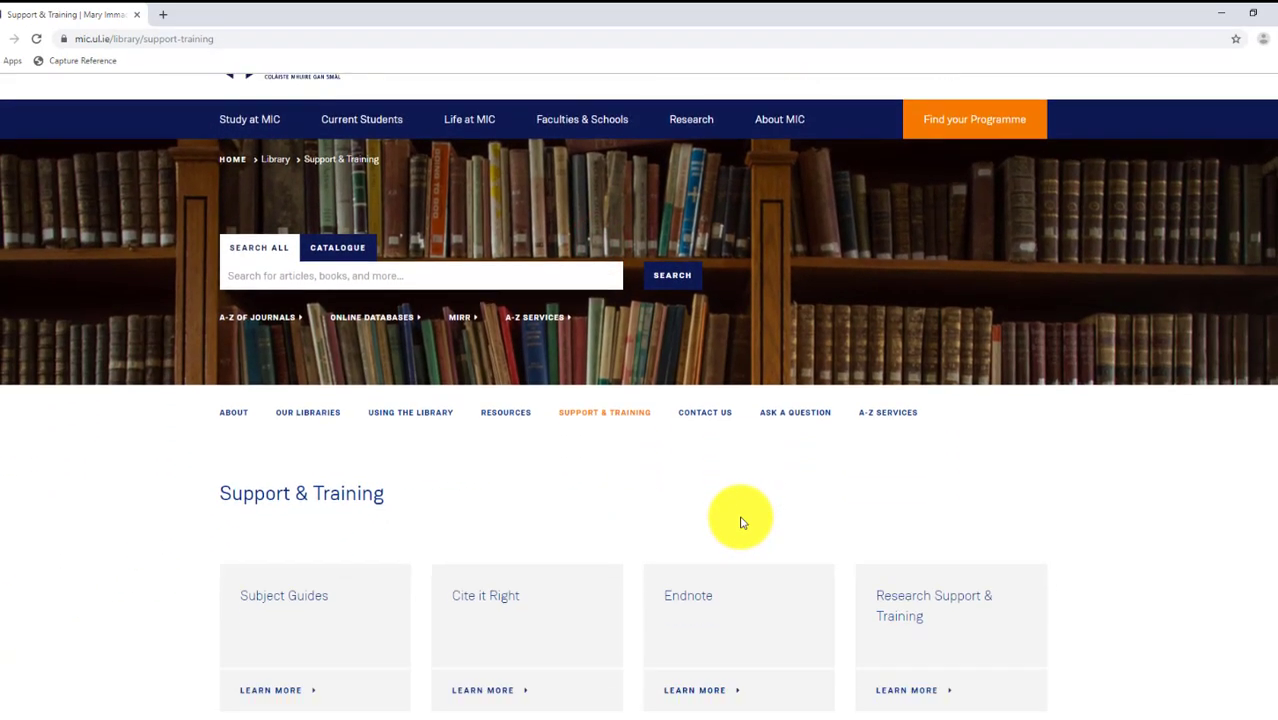
pyautogui.scroll(-1, 741, 522)
pyautogui.scroll(-2, 741, 522)
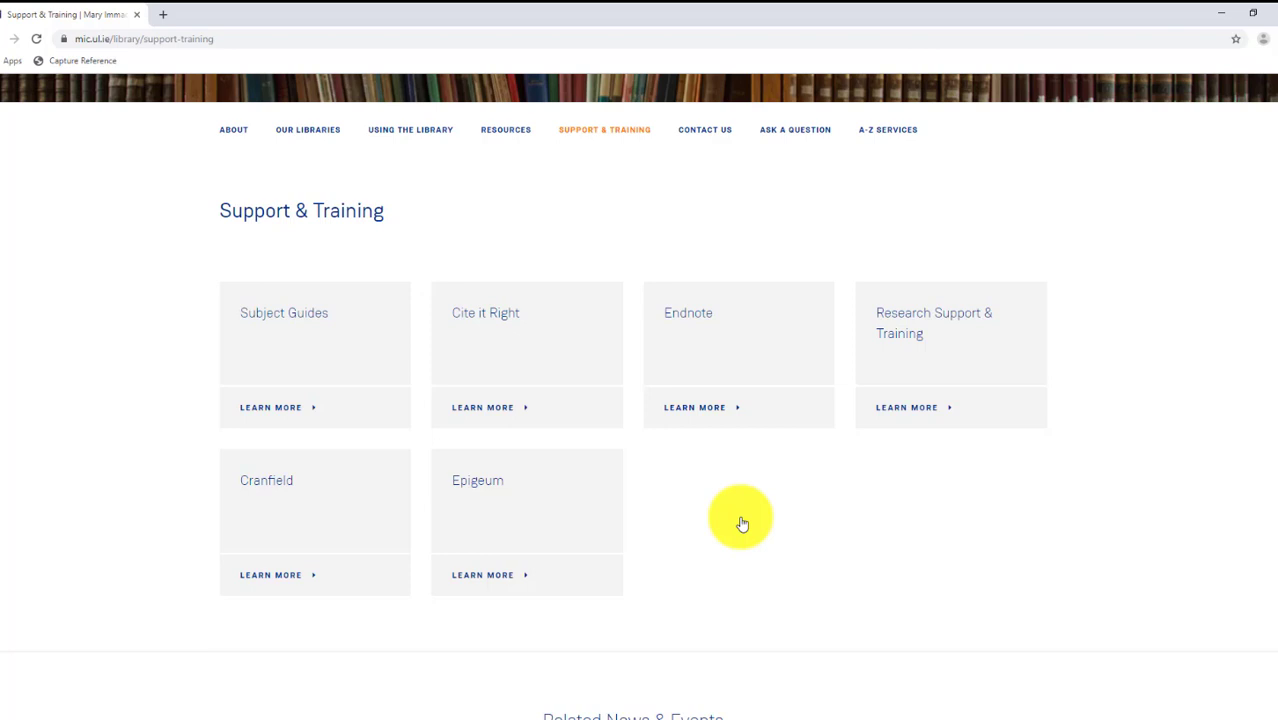
# Step: Open the Endnote information page and scroll down to its Endnote Web section
pyautogui.click(729, 361)
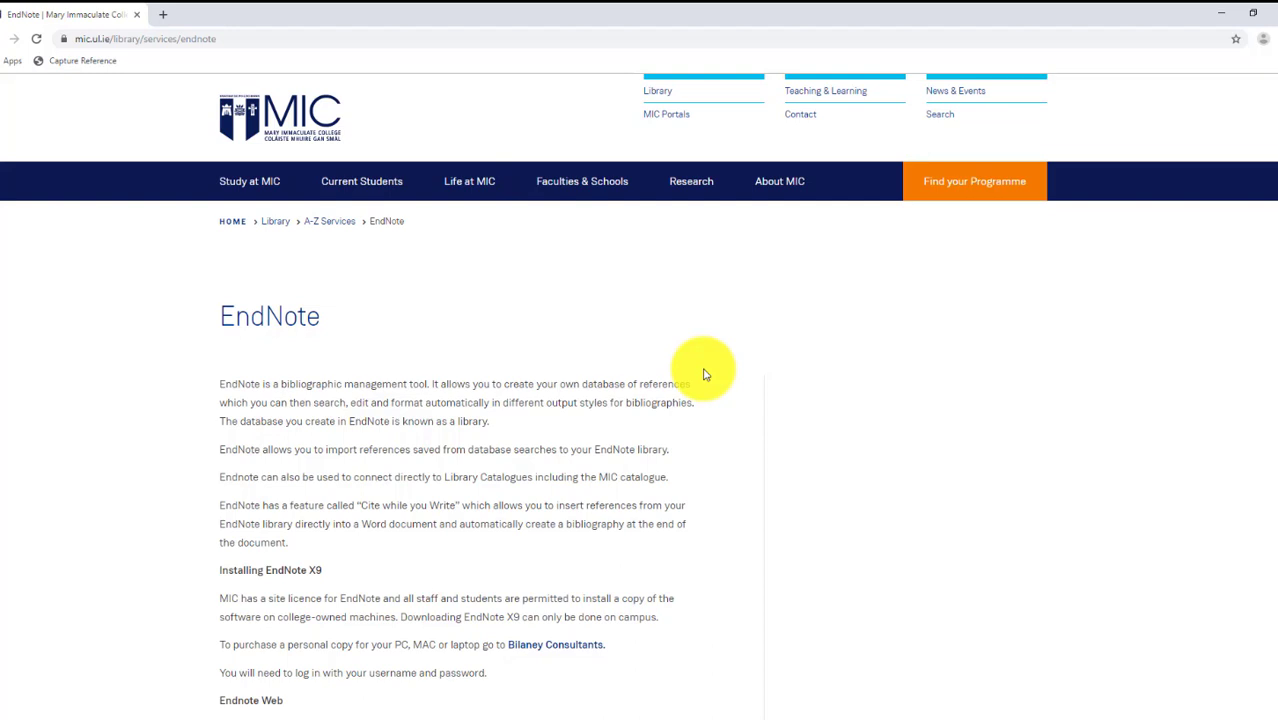
pyautogui.scroll(-1, 704, 375)
pyautogui.scroll(-1, 704, 375)
pyautogui.scroll(-2, 704, 375)
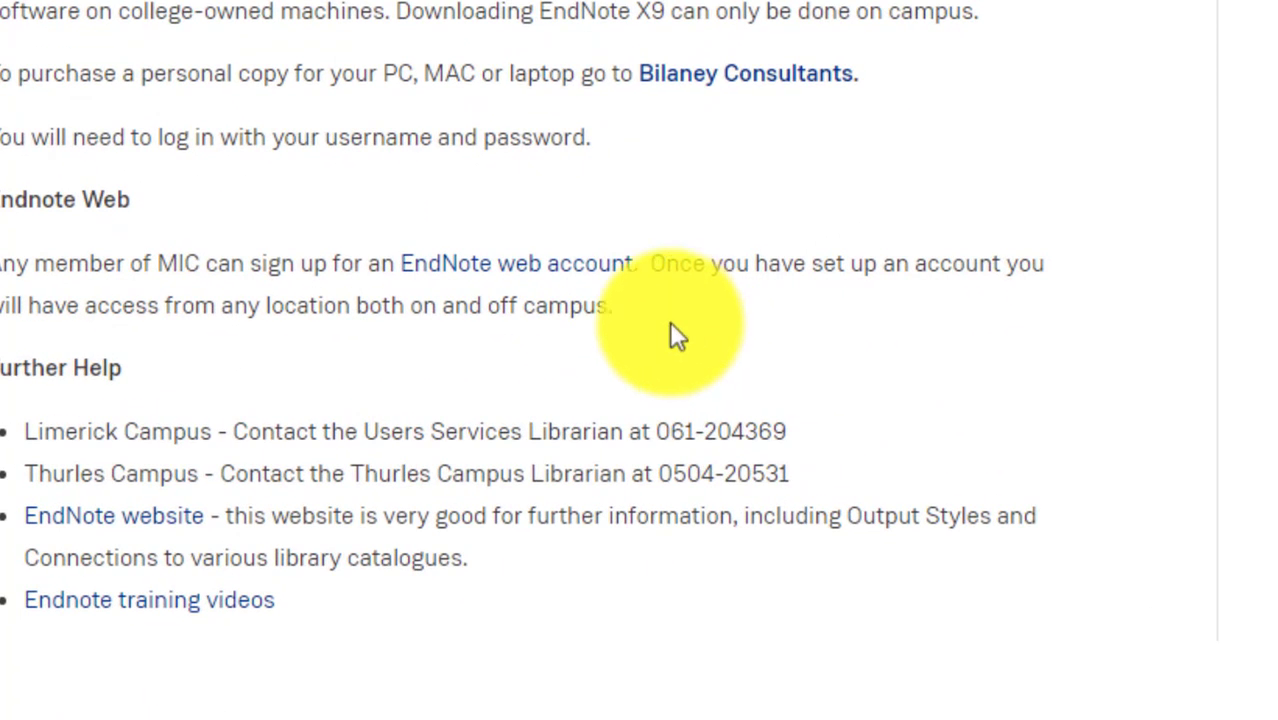
# Step: Open the EndNote web account sign-in and clear the autofilled email and password
pyautogui.click(493, 271)
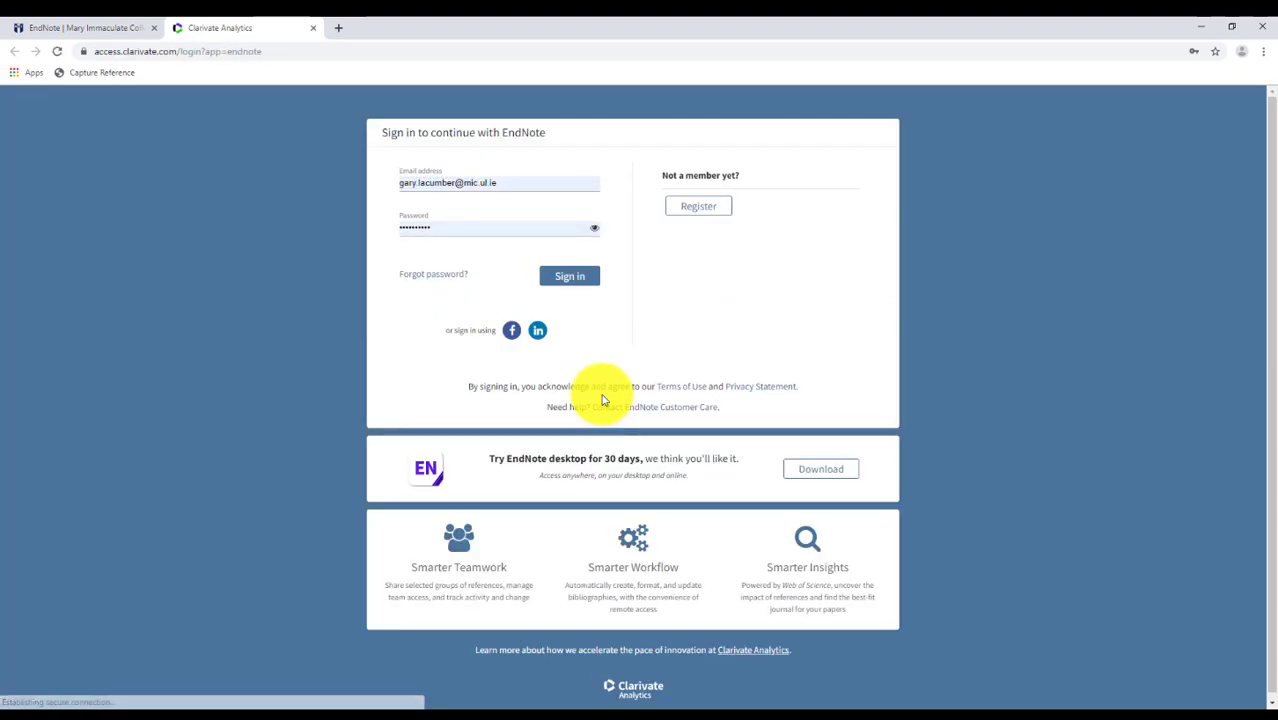
pyautogui.click(550, 181)
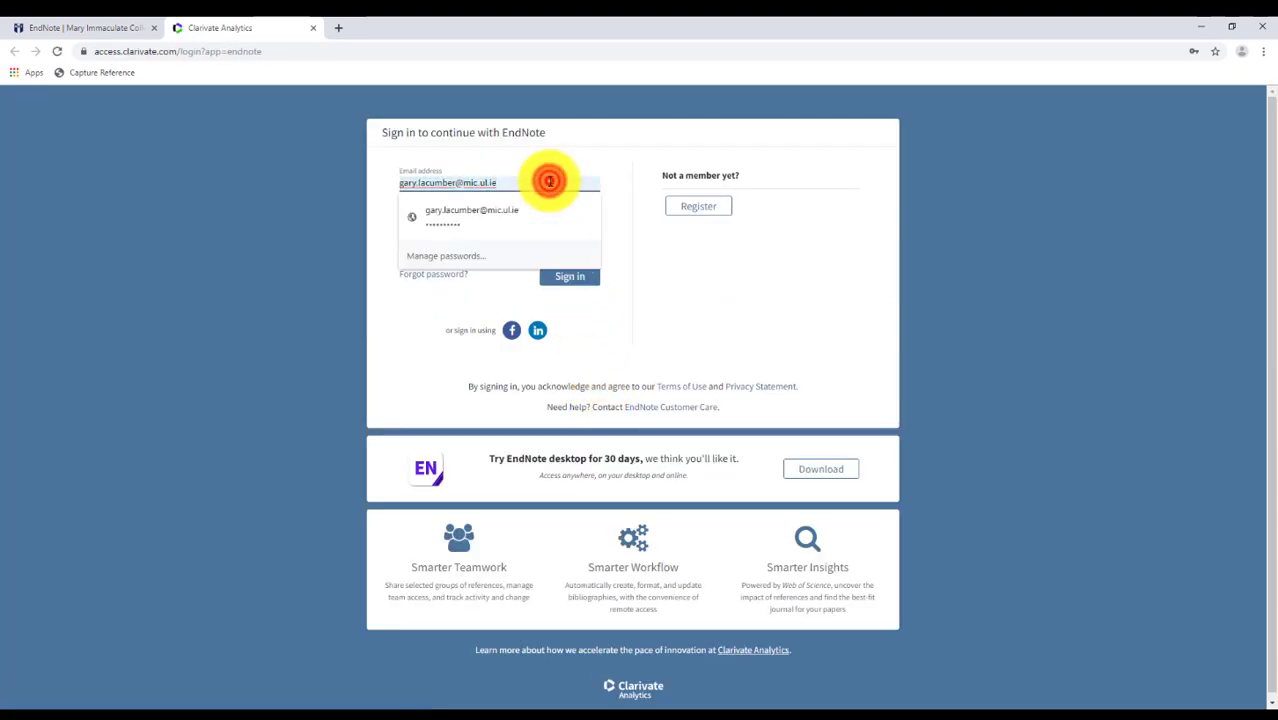
pyautogui.press('BackSpace')
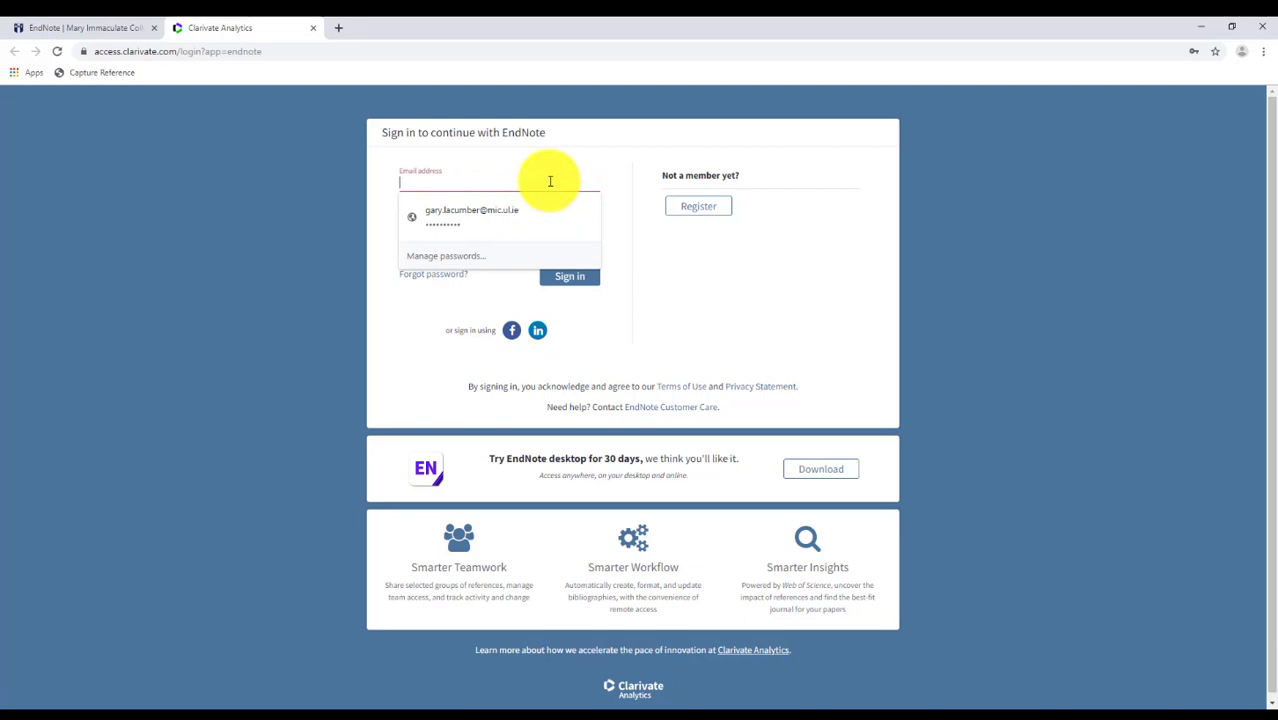
pyautogui.click(638, 256)
pyautogui.click(476, 229)
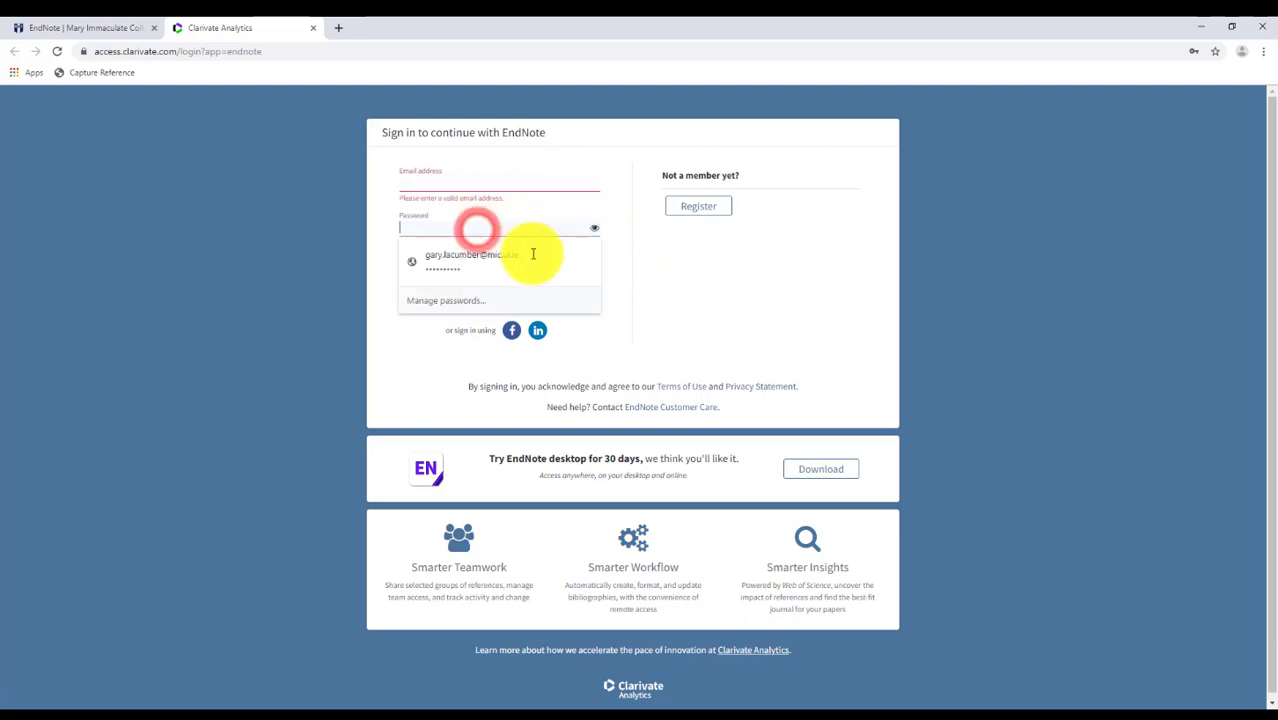
pyautogui.click(688, 325)
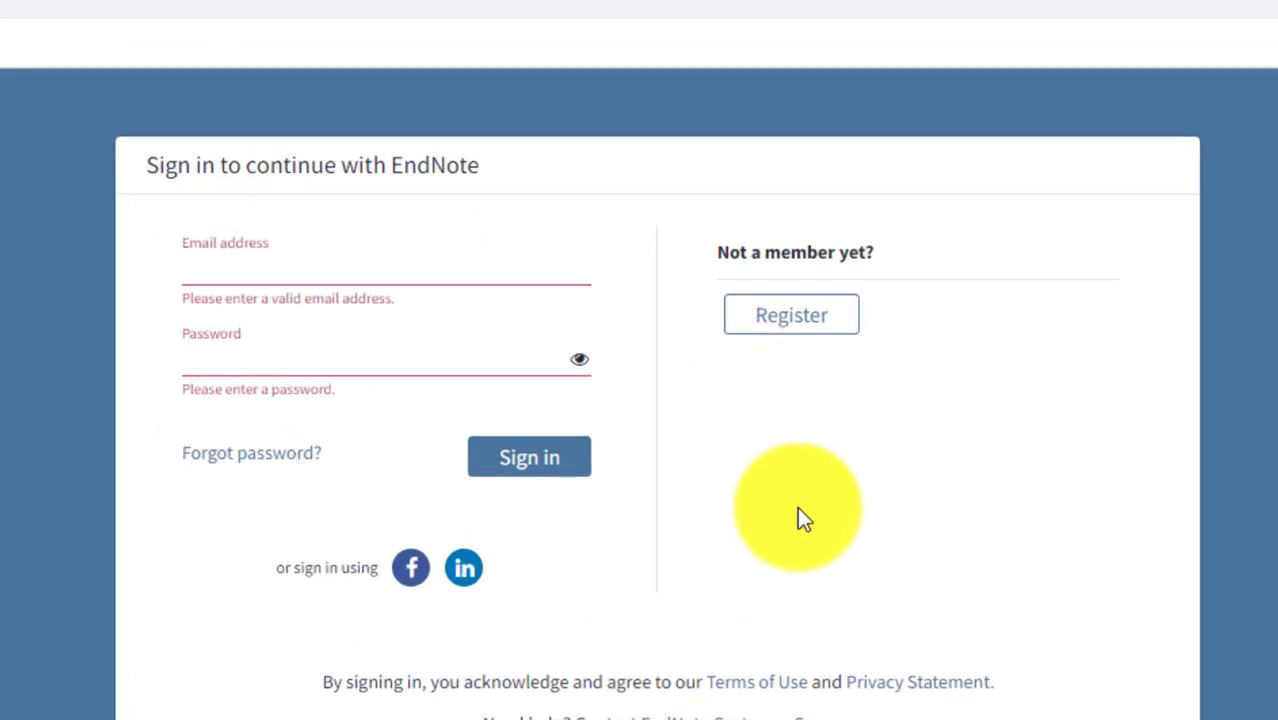
# Step: Open the Register form under 'Not a member yet?' for a new EndNote account
pyautogui.click(790, 320)
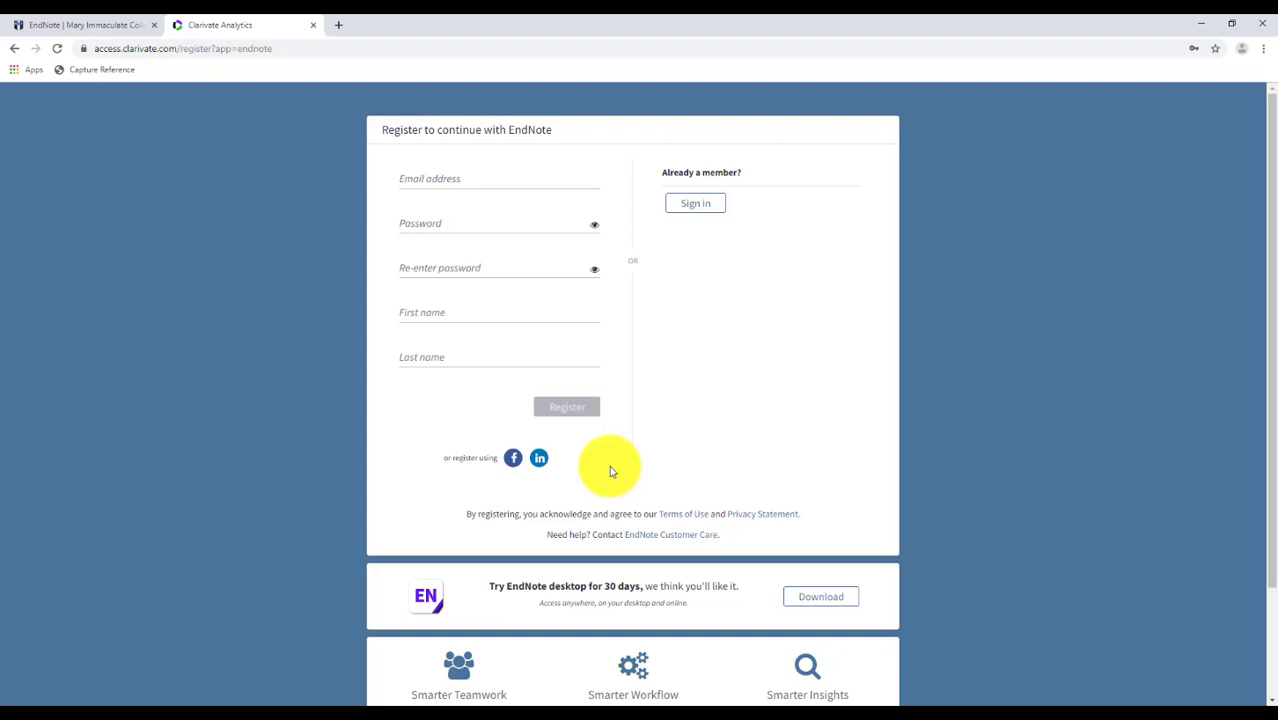
# Step: Go back to the EndNote sign-in page and submit the saved credentials
pyautogui.click(14, 48)
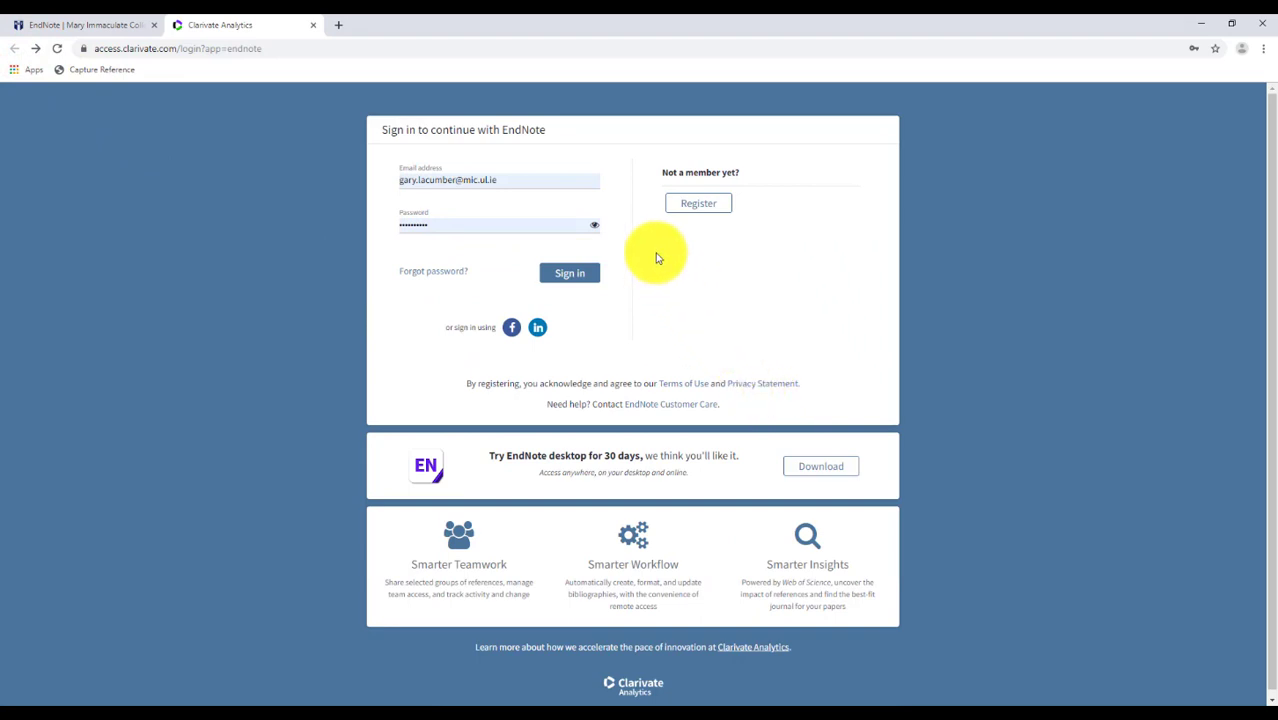
pyautogui.click(567, 280)
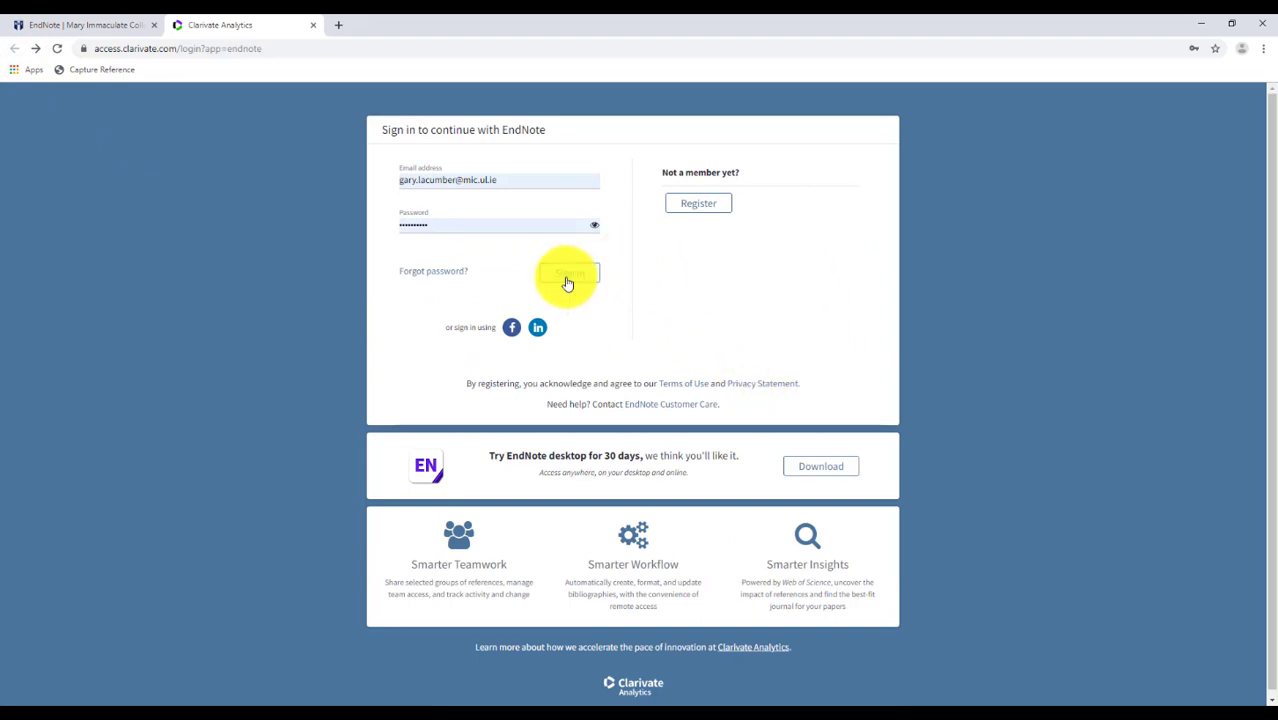
pyautogui.click(567, 281)
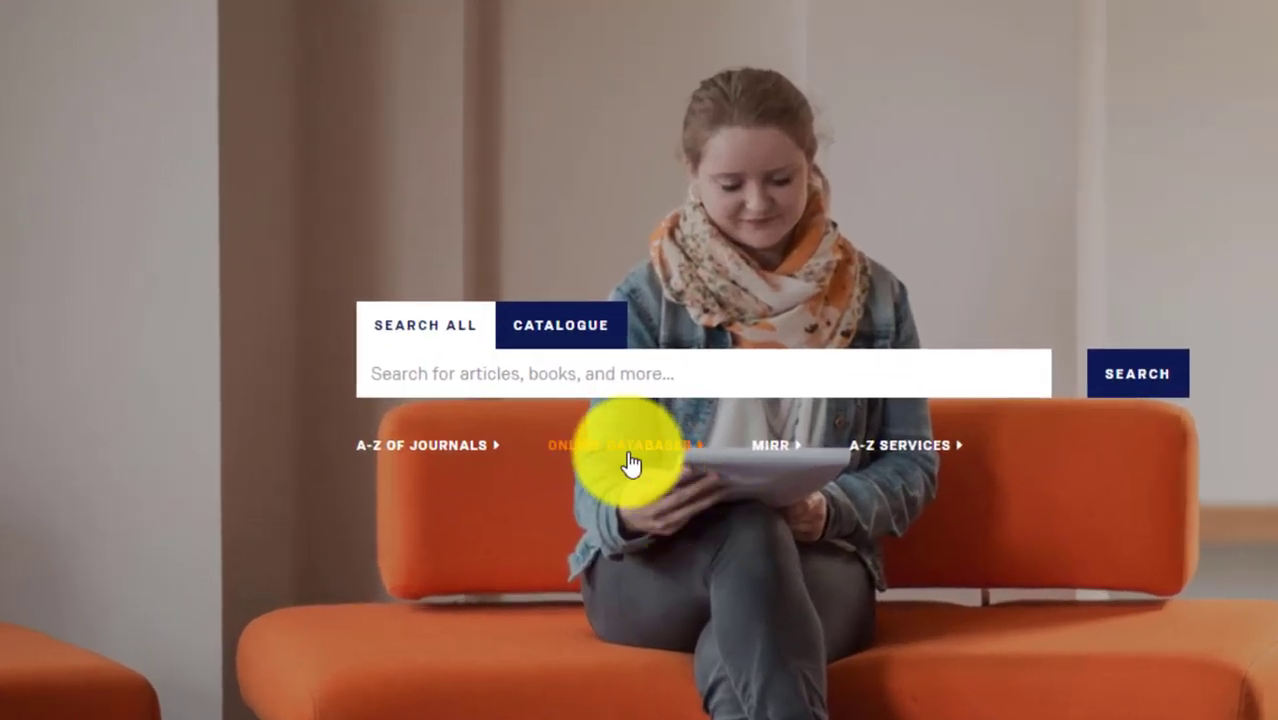
# Step: Open Web of Science from Online Databases, filtered to the letter W
pyautogui.click(625, 455)
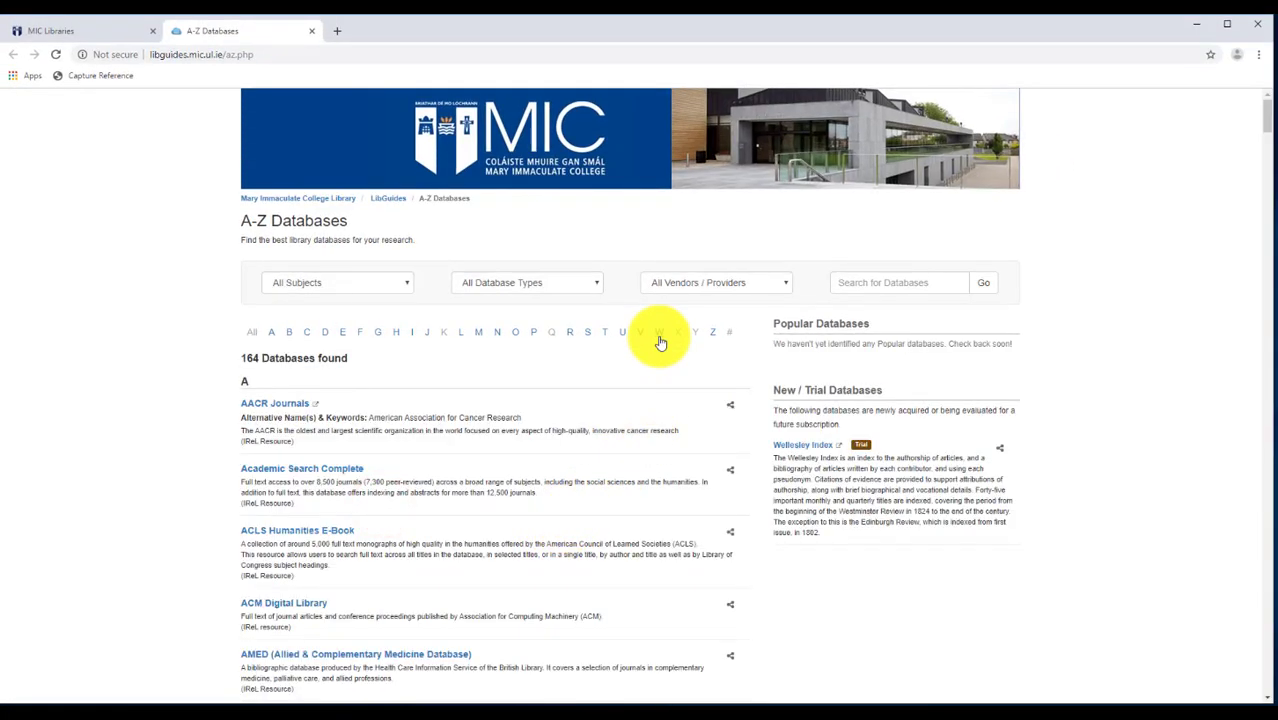
pyautogui.click(658, 334)
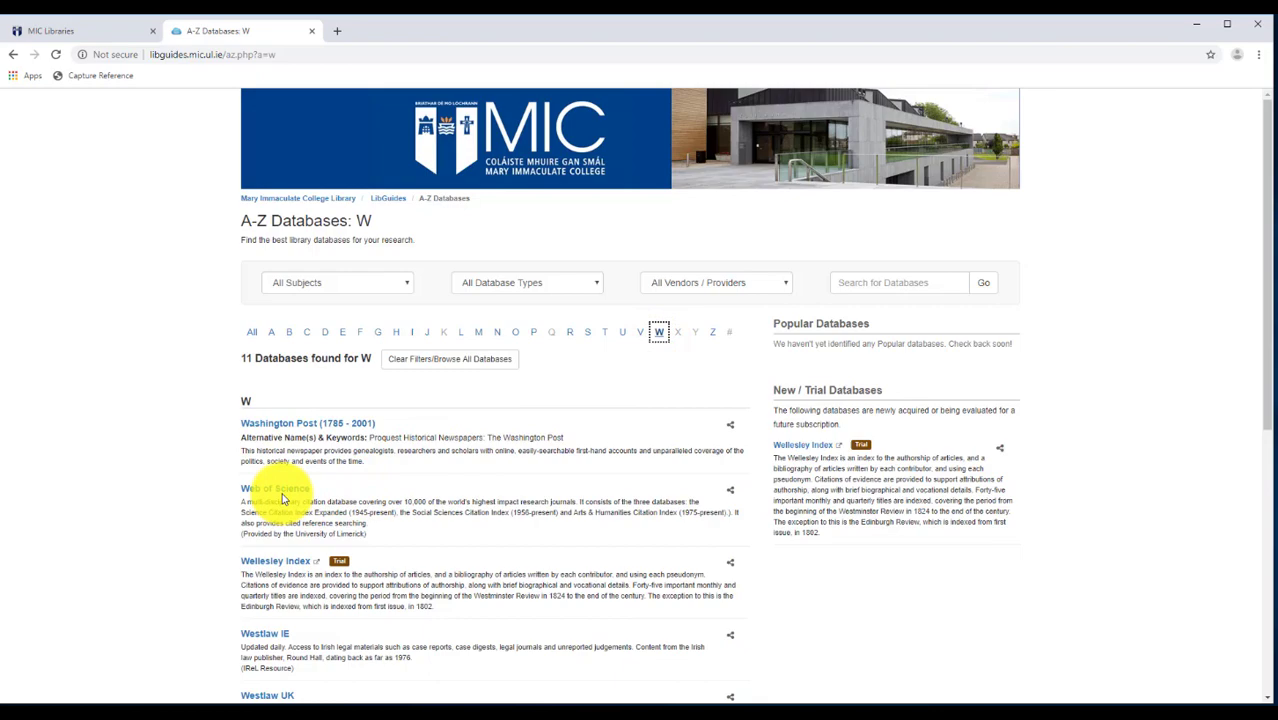
pyautogui.click(276, 490)
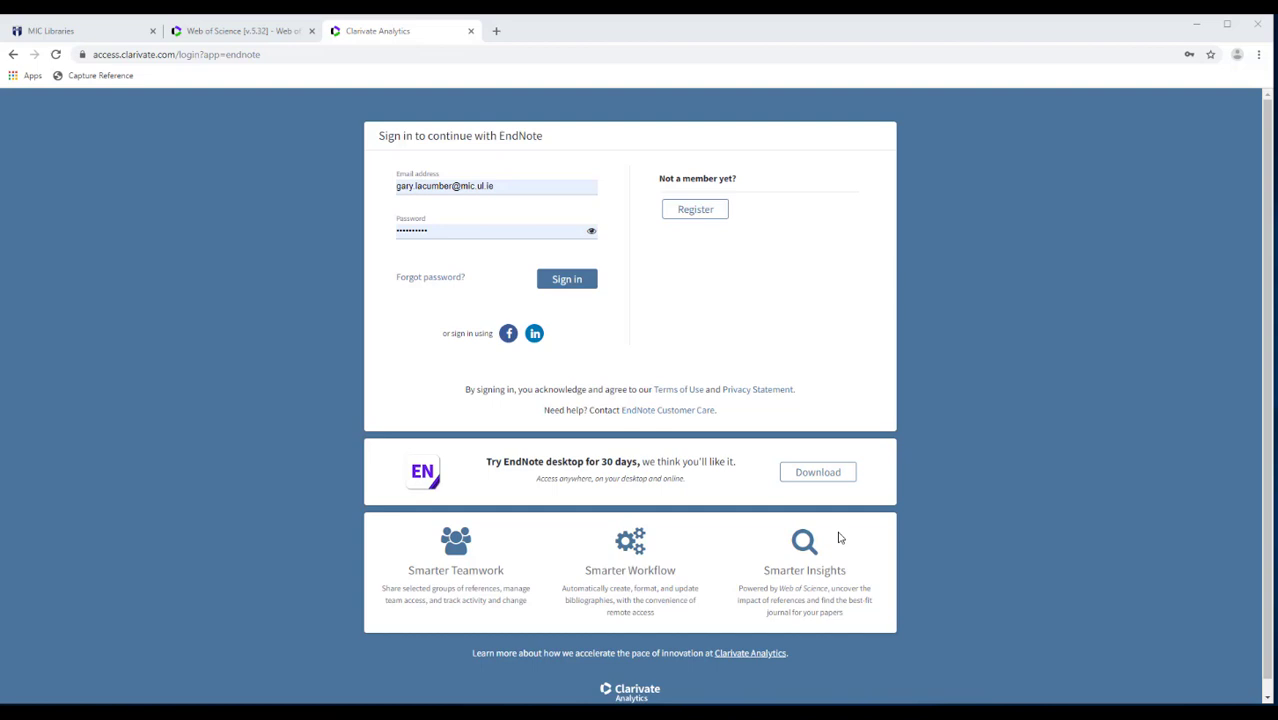
# Step: Sign in on the Clarivate page so EndNote Web's My References loads
pyautogui.click(584, 282)
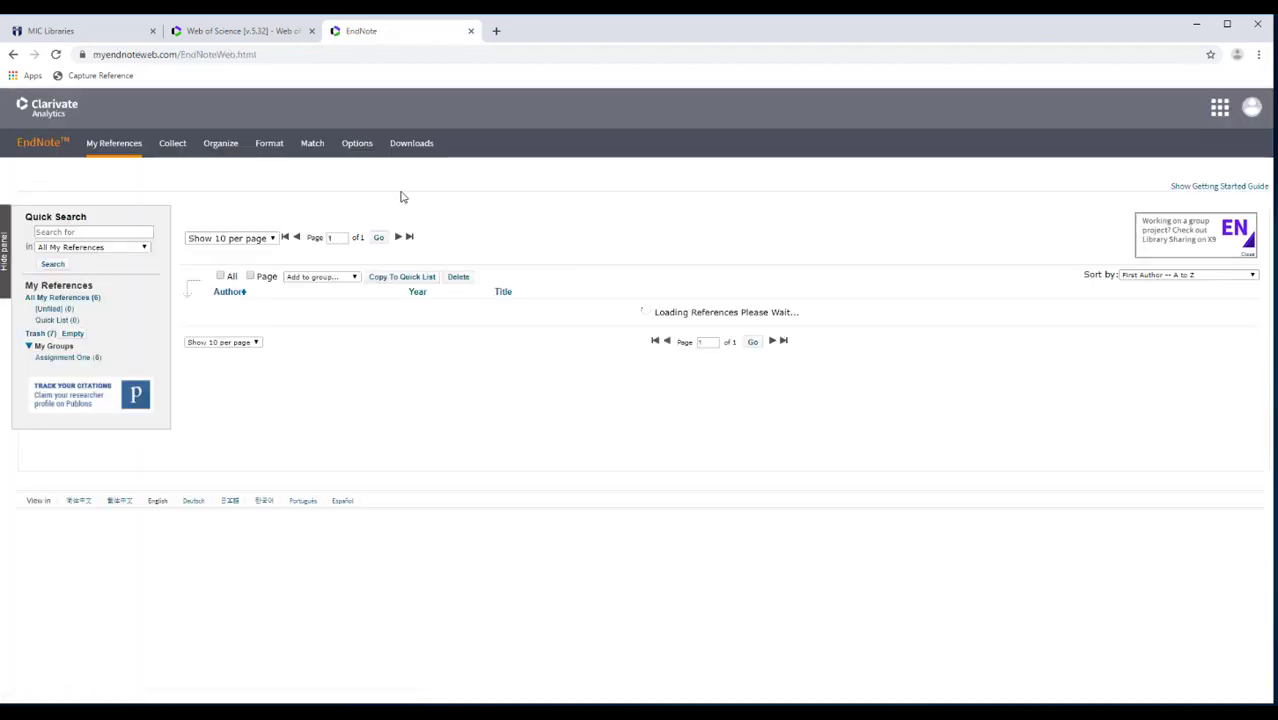
# Step: Open Format > Bibliography and list the bibliographic styles, including Harvard UL and Harvard UL_2016
pyautogui.click(279, 169)
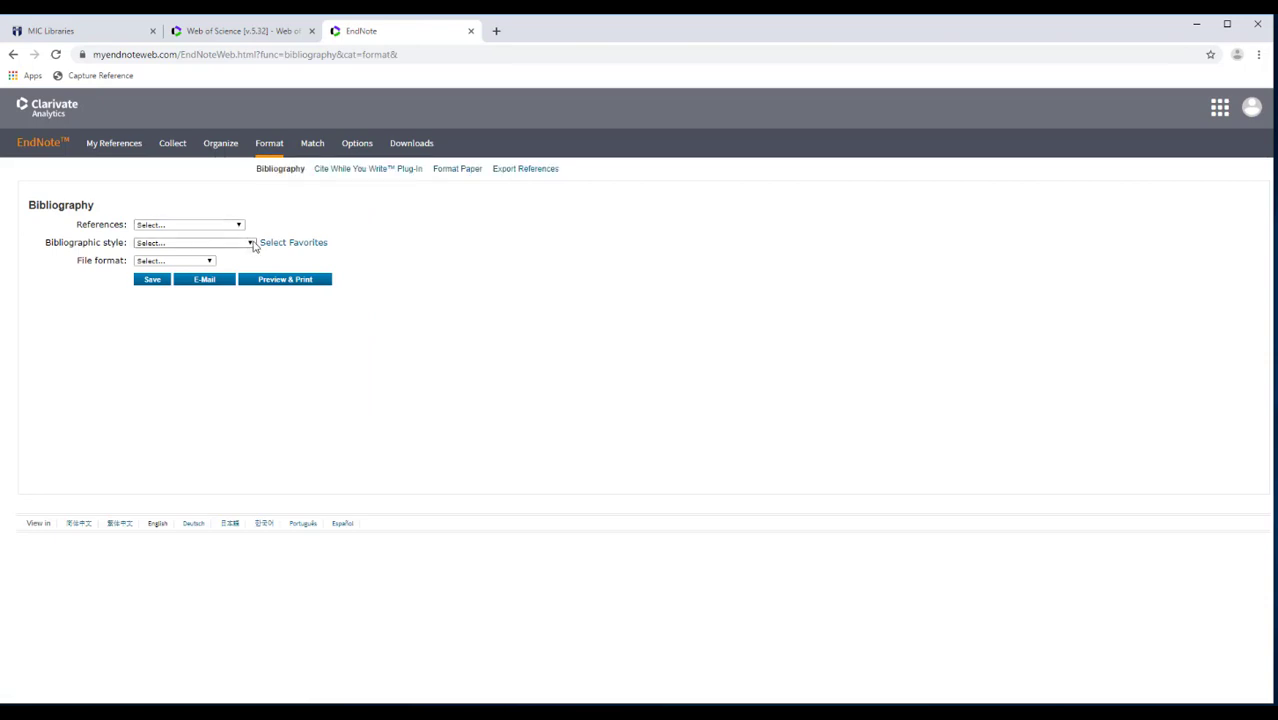
pyautogui.click(251, 243)
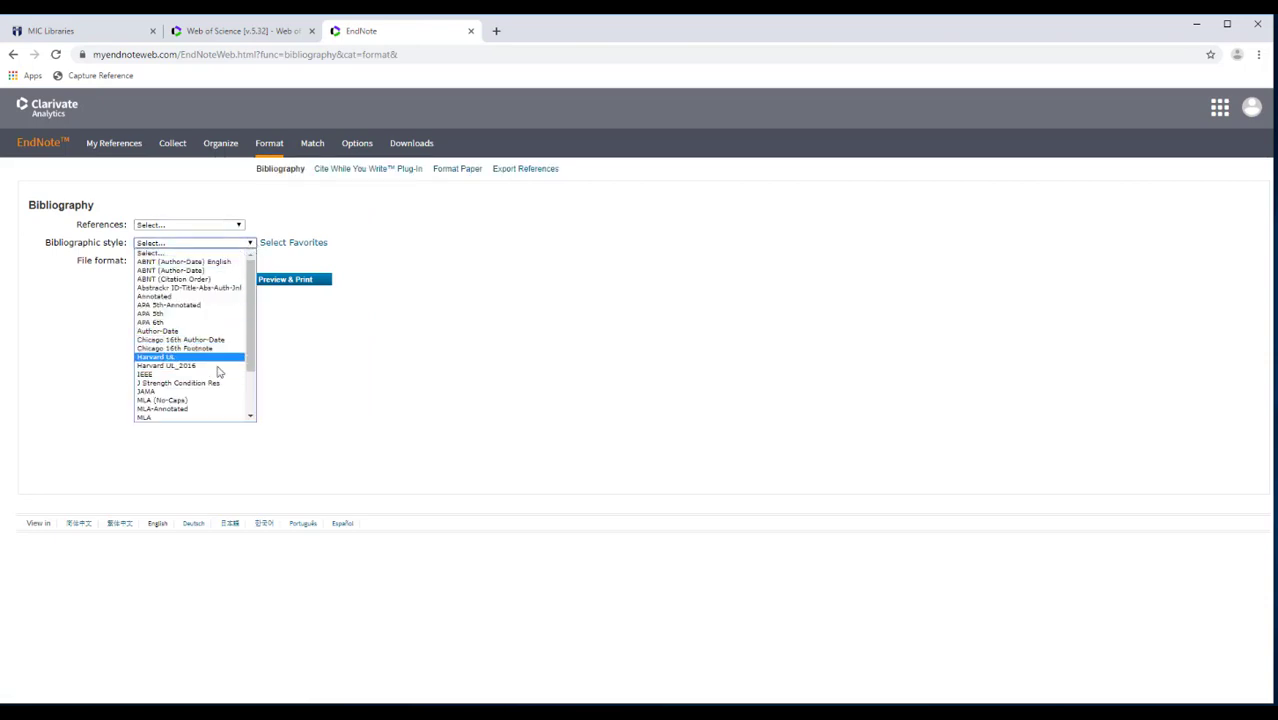